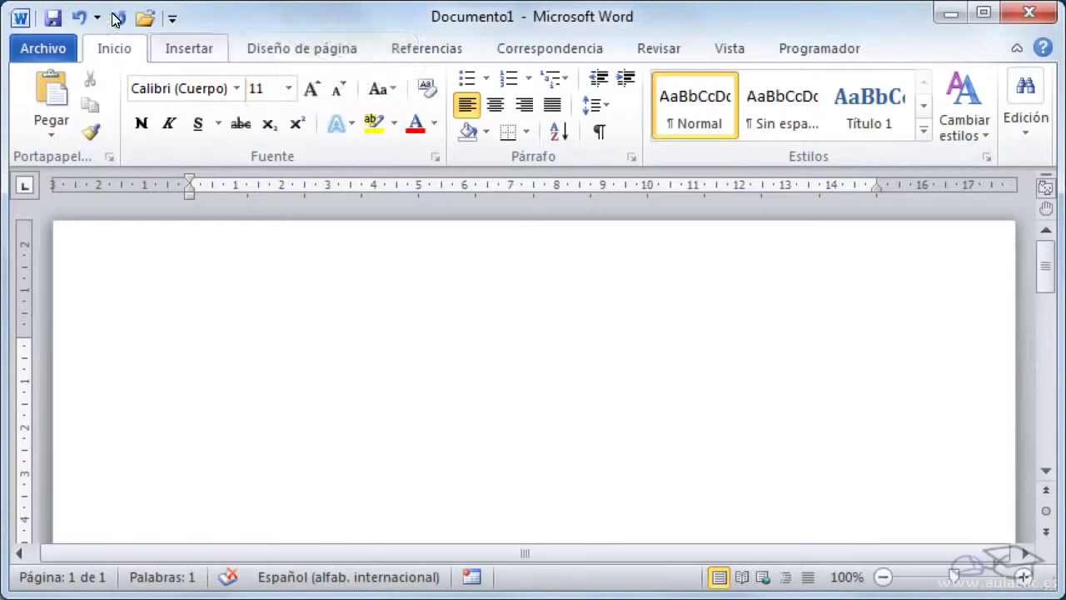
# Step: Switch the blank Documento1 to the Insertar ribbon tab
pyautogui.click(192, 48)
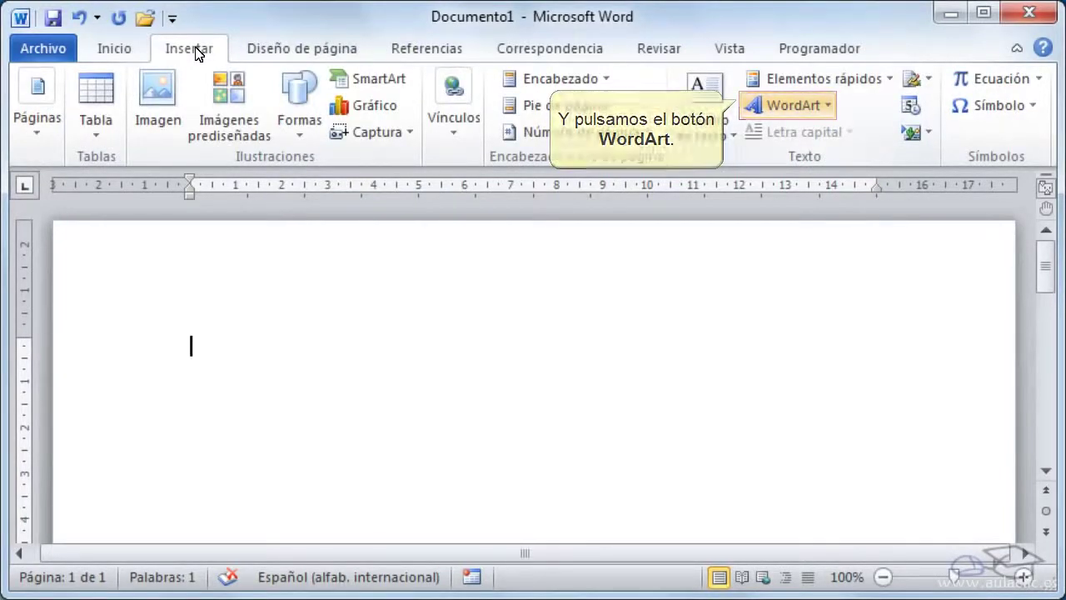
# Step: Insert a blue outlined WordArt reading 'aulaClic'
pyautogui.click(828, 110)
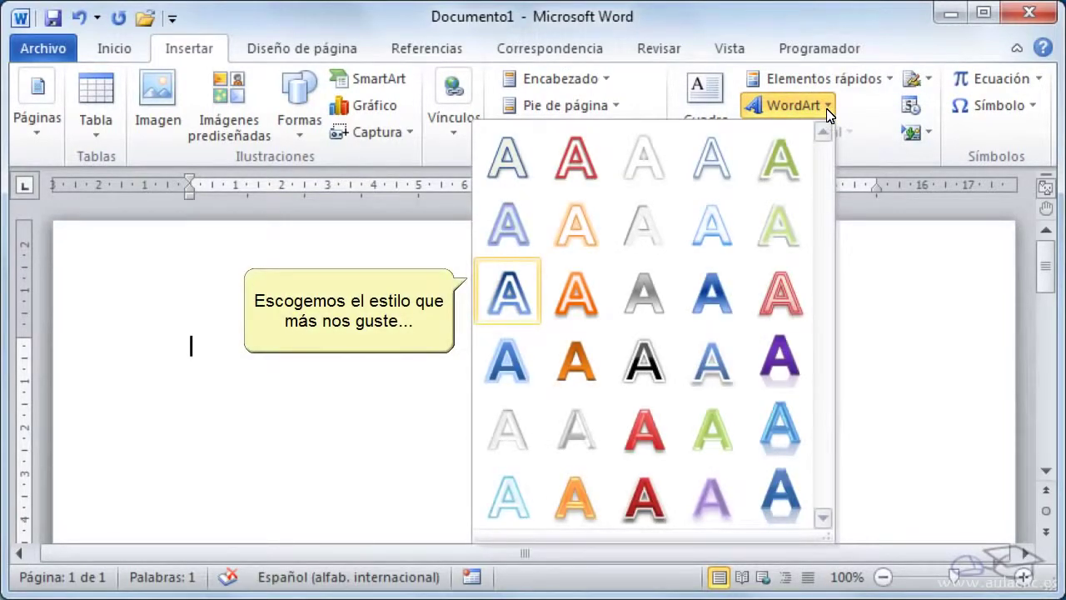
pyautogui.click(509, 293)
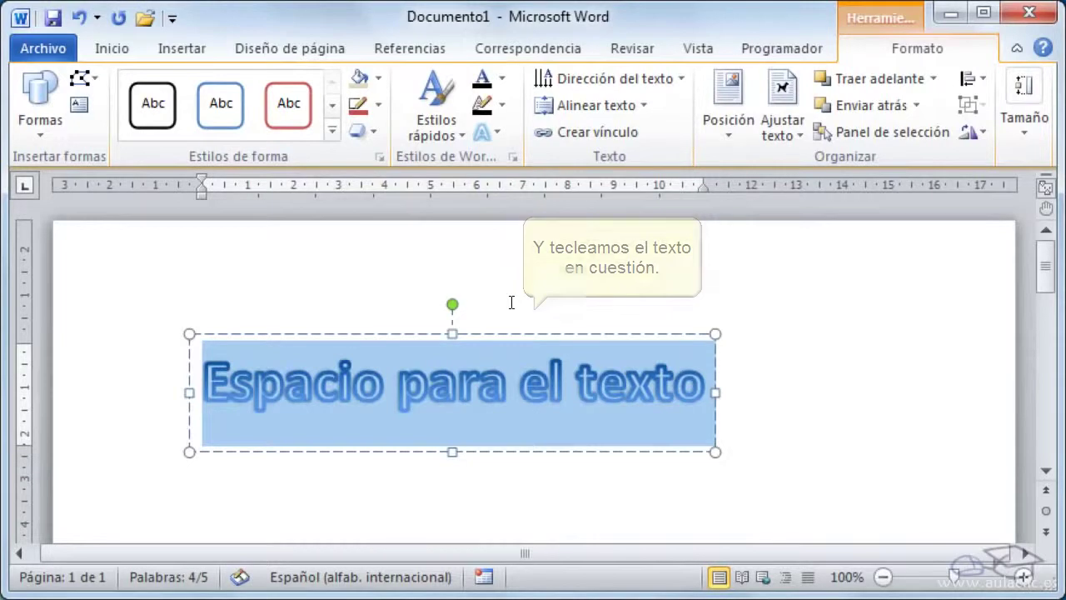
pyautogui.write('aulaCli')
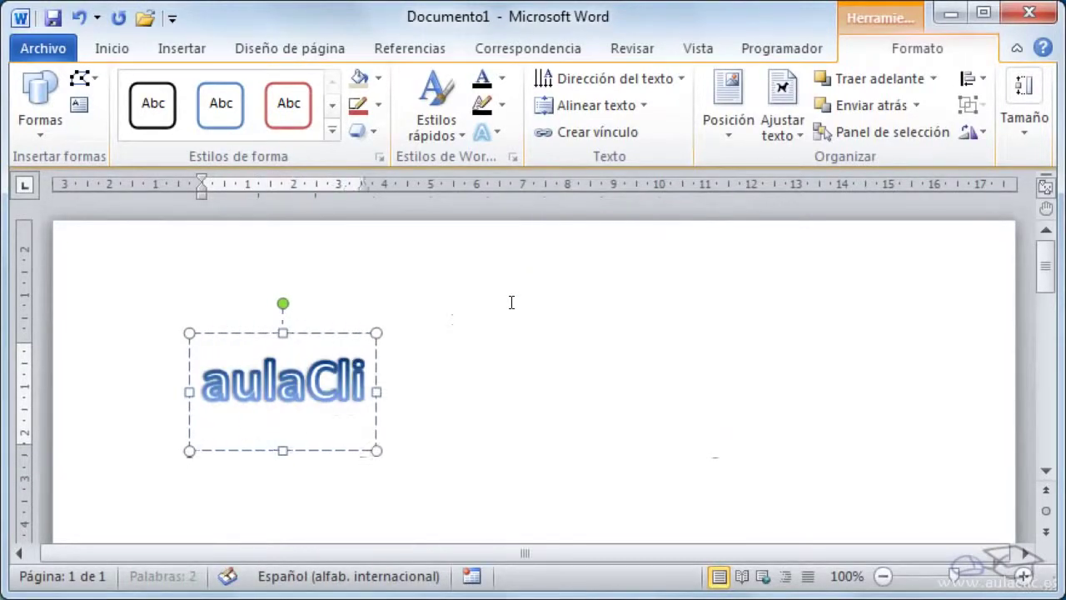
pyautogui.write('c')
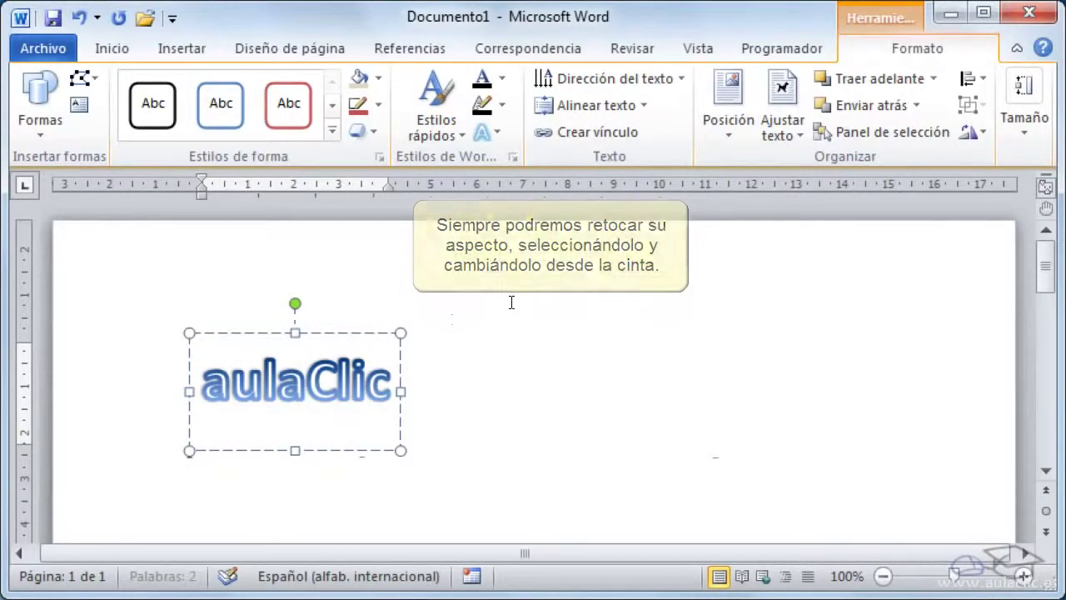
# Step: Try the purple gradient reflection quick style on 'aulaClic', then apply the pale outlined style instead
pyautogui.doubleClick(331, 366)
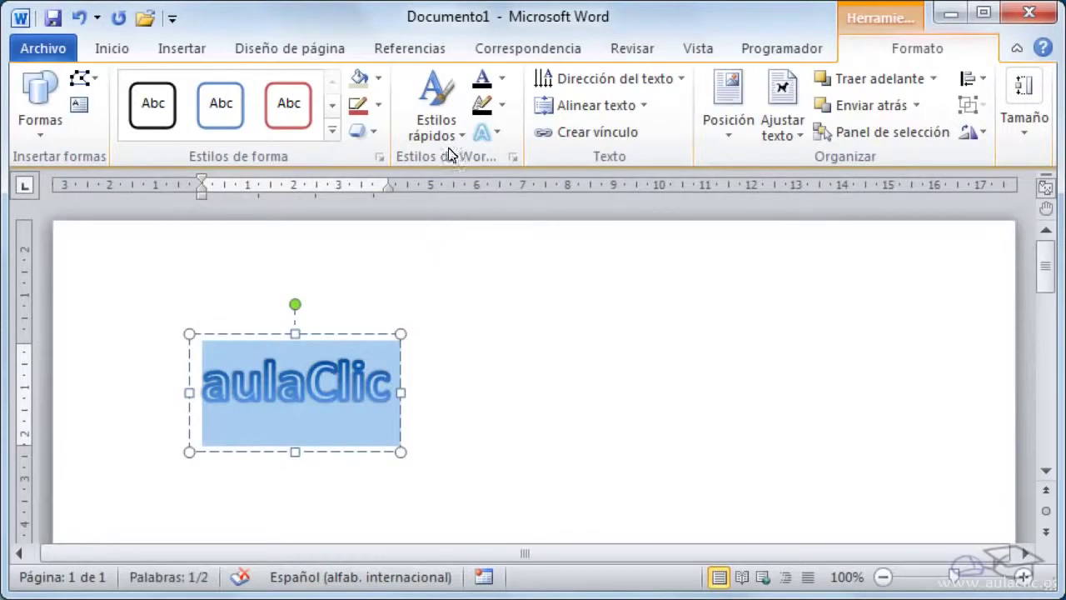
pyautogui.click(450, 123)
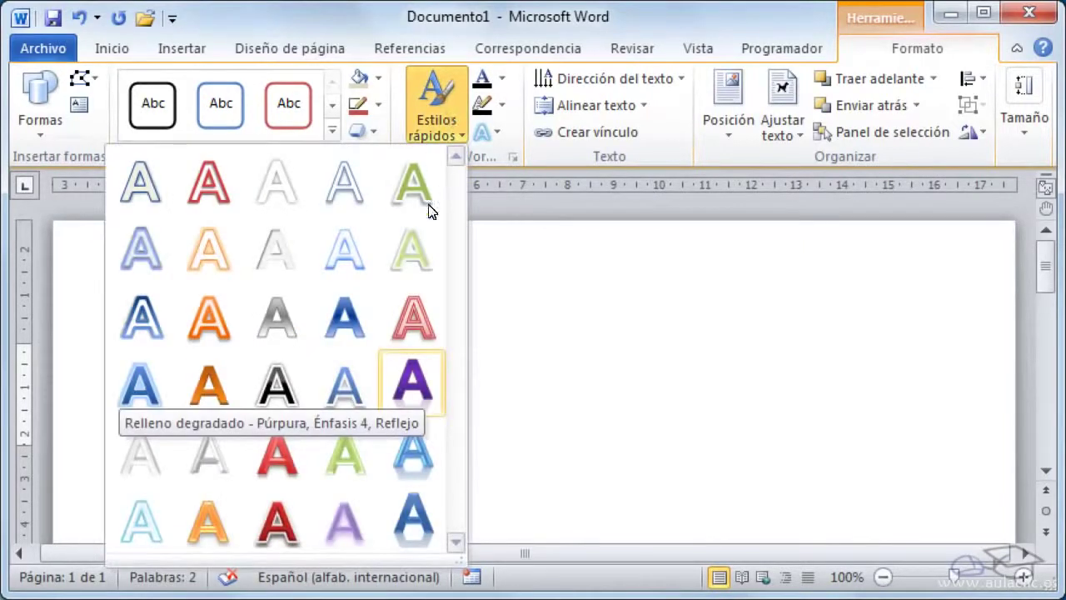
pyautogui.click(424, 386)
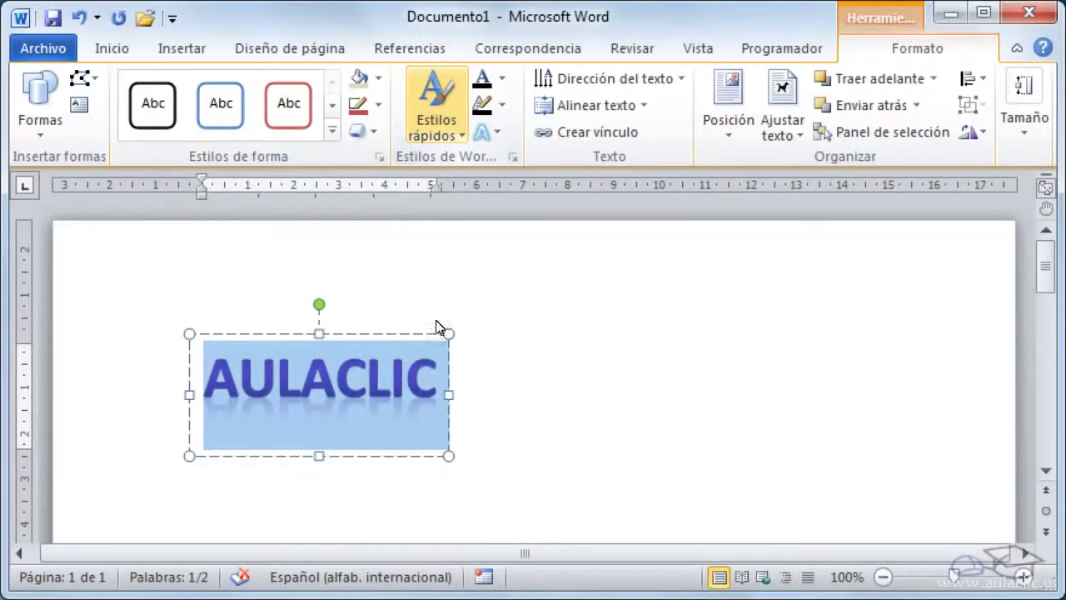
pyautogui.click(439, 124)
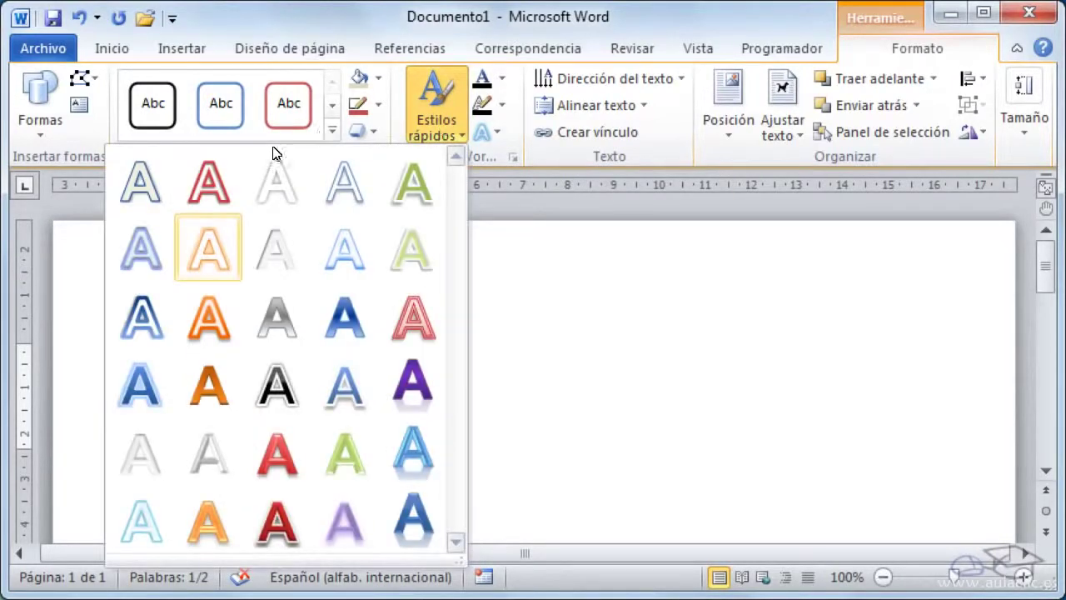
pyautogui.click(207, 249)
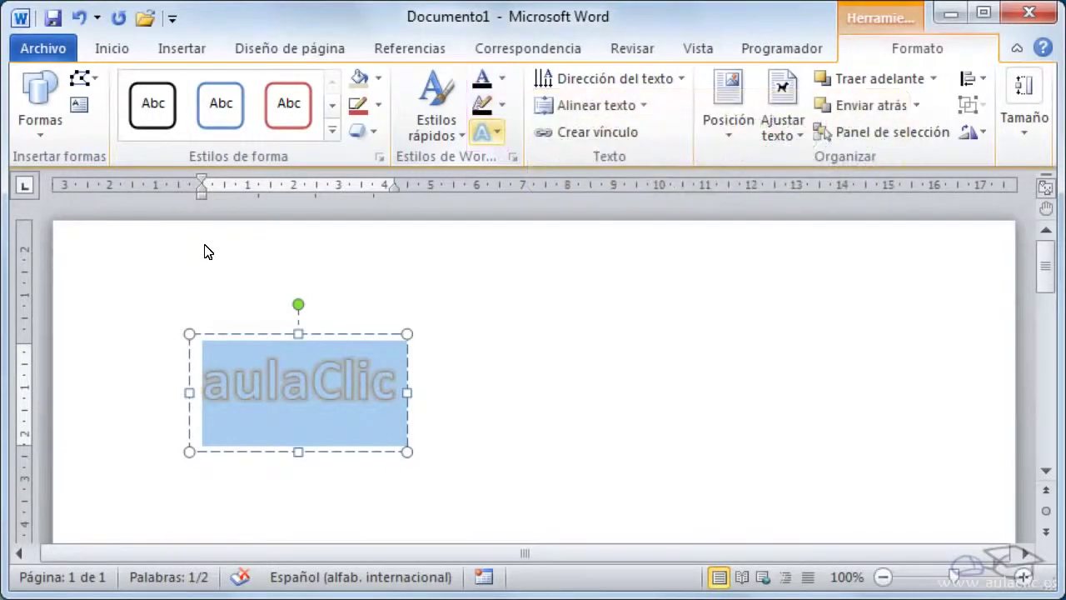
# Step: Apply a pink Iluminado glow variation to the aulaClic text
pyautogui.click(498, 134)
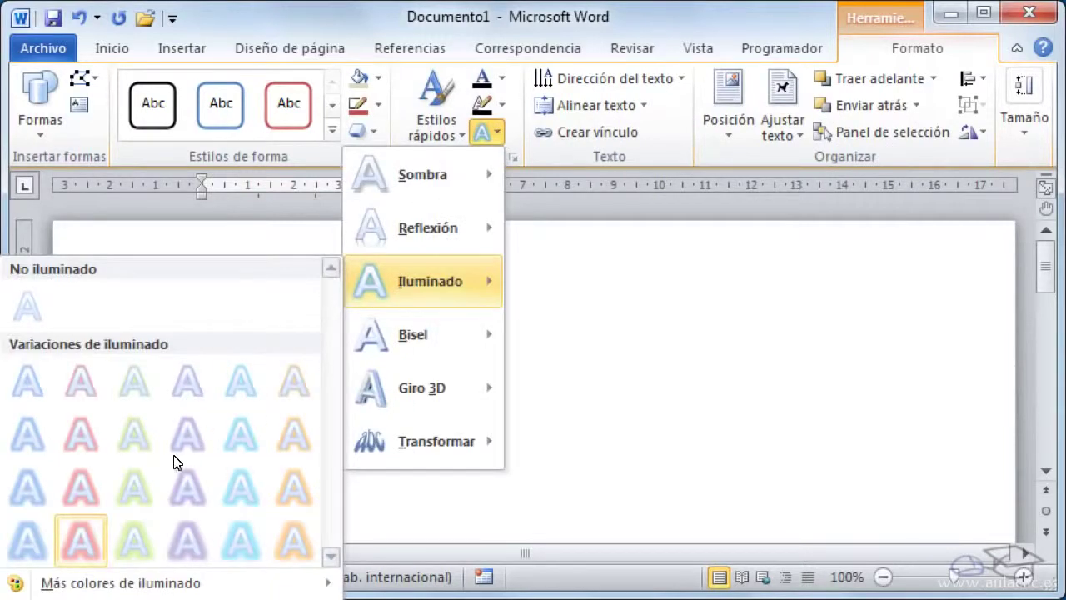
pyautogui.click(85, 542)
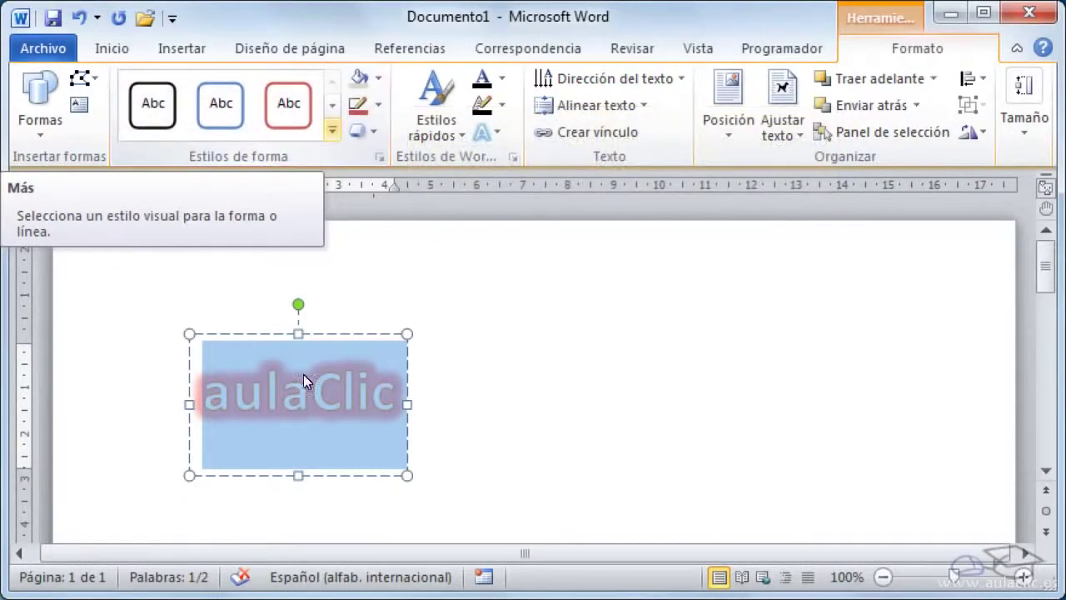
# Step: Give the aulaClic box a red outlined shape style with a thick outline weight
pyautogui.click(337, 131)
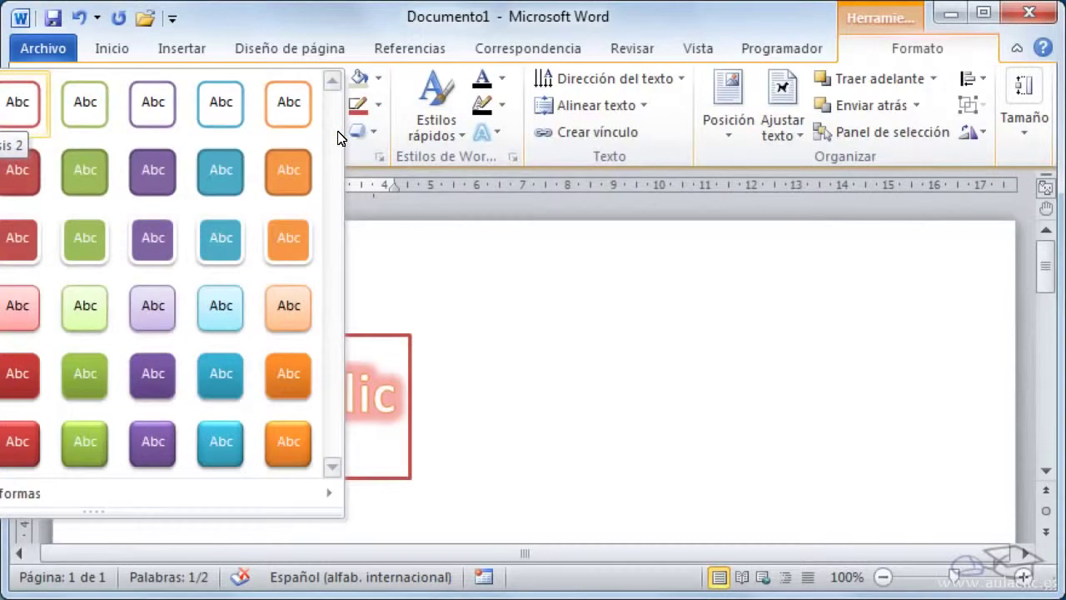
pyautogui.click(28, 108)
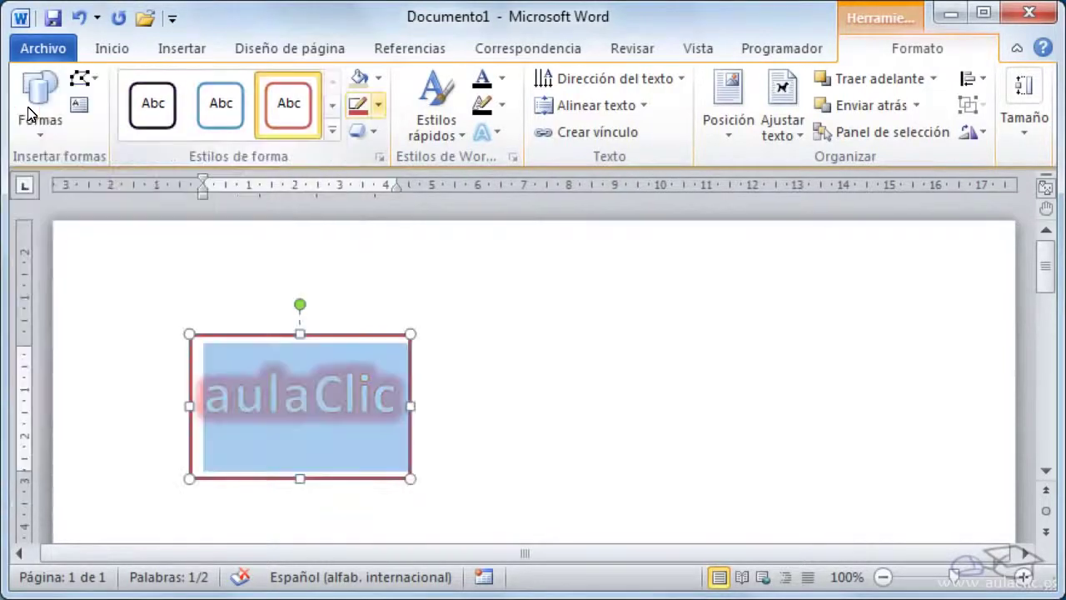
pyautogui.click(380, 111)
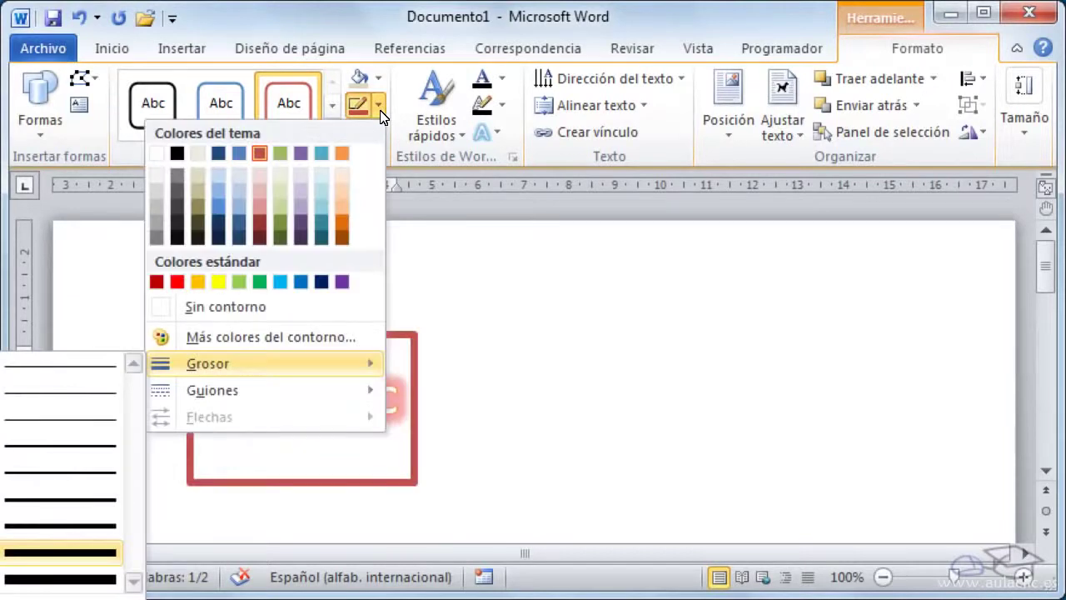
pyautogui.click(99, 553)
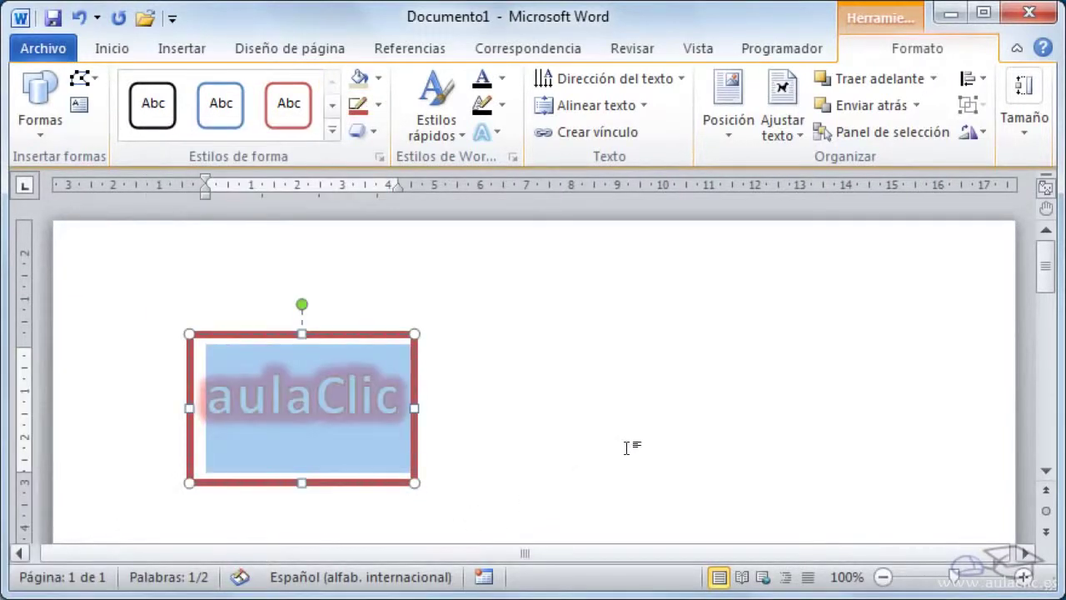
pyautogui.click(640, 407)
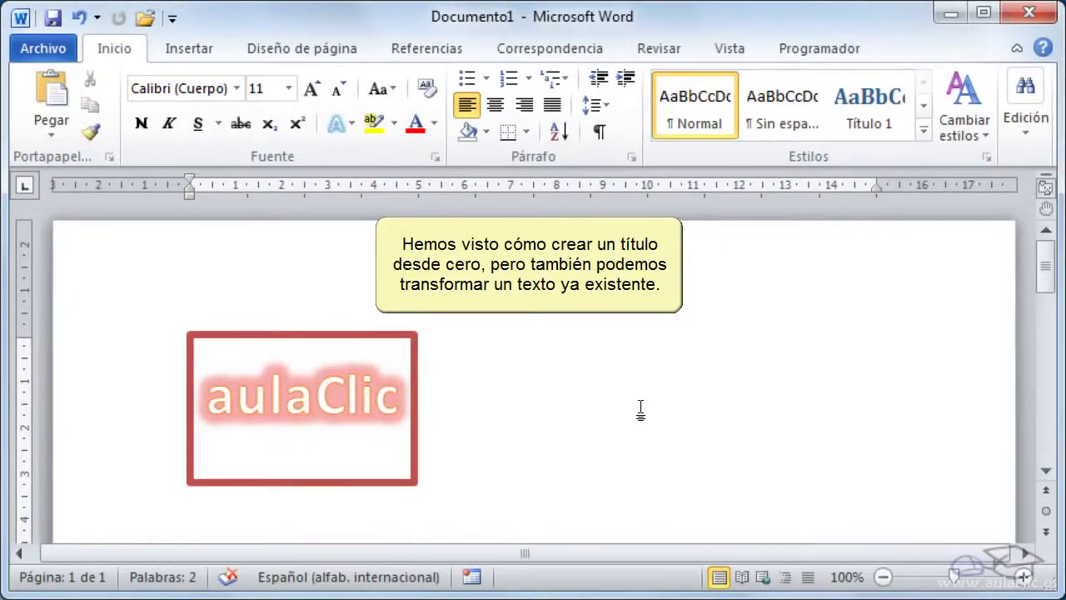
pyautogui.doubleClick(514, 399)
pyautogui.write('www.aulaclic.es')
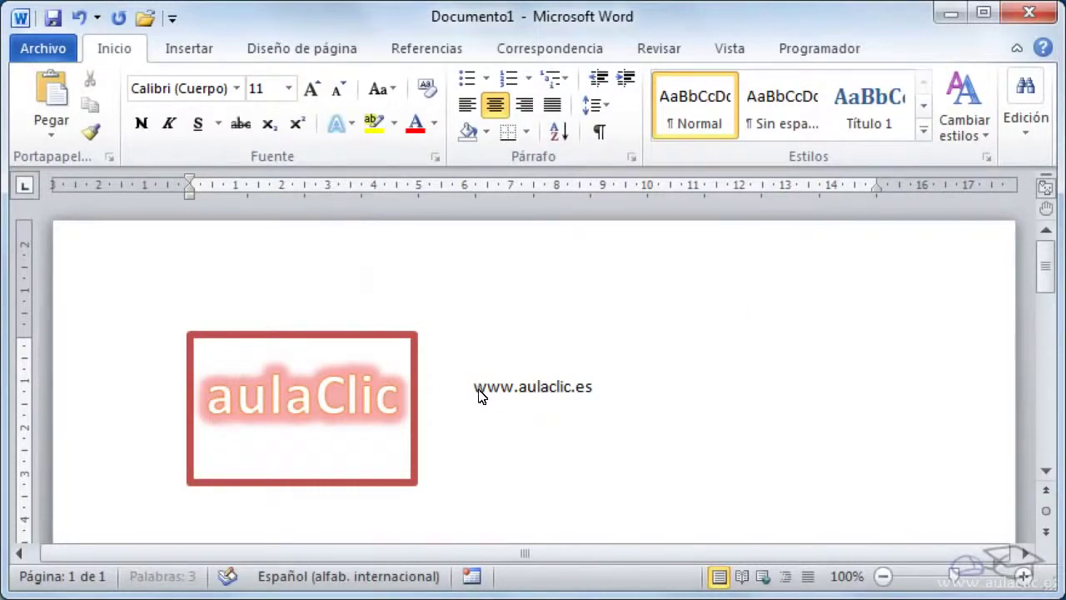
pyautogui.moveTo(477, 388); pyautogui.dragTo(588, 382)
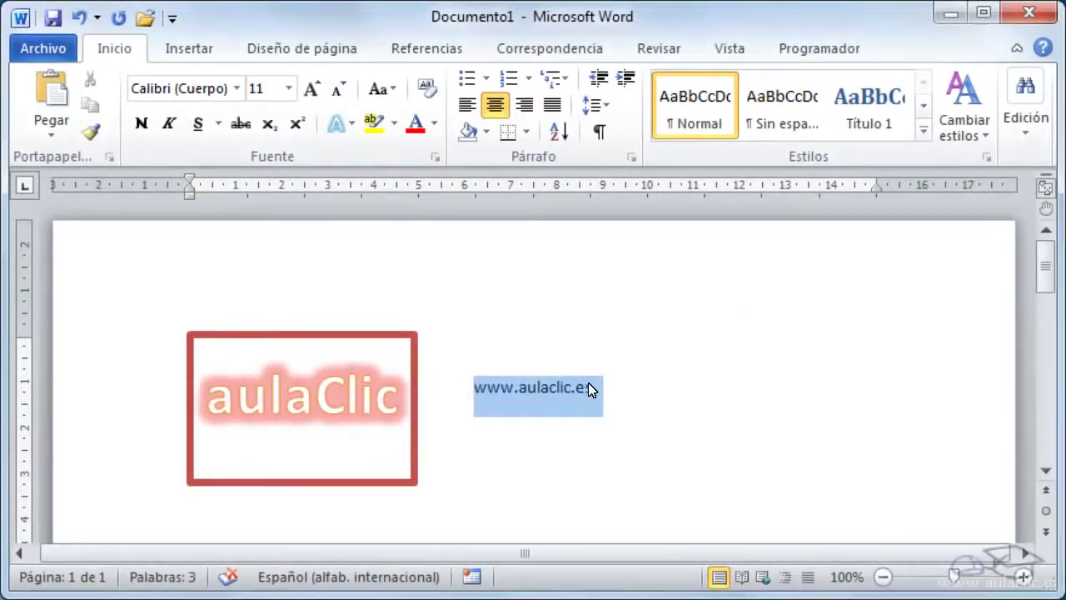
pyautogui.click(198, 55)
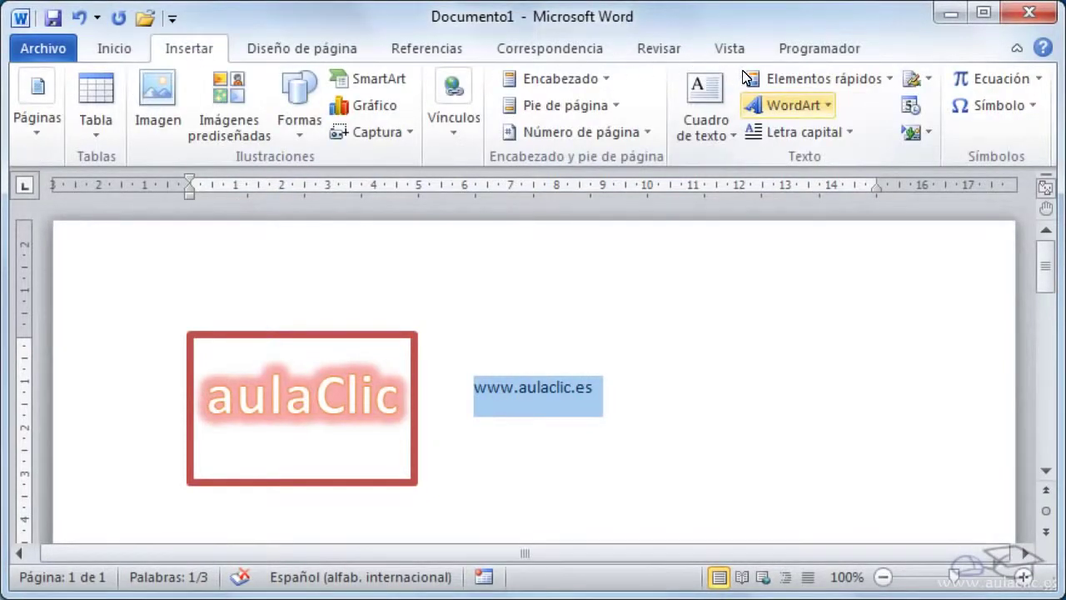
pyautogui.click(831, 105)
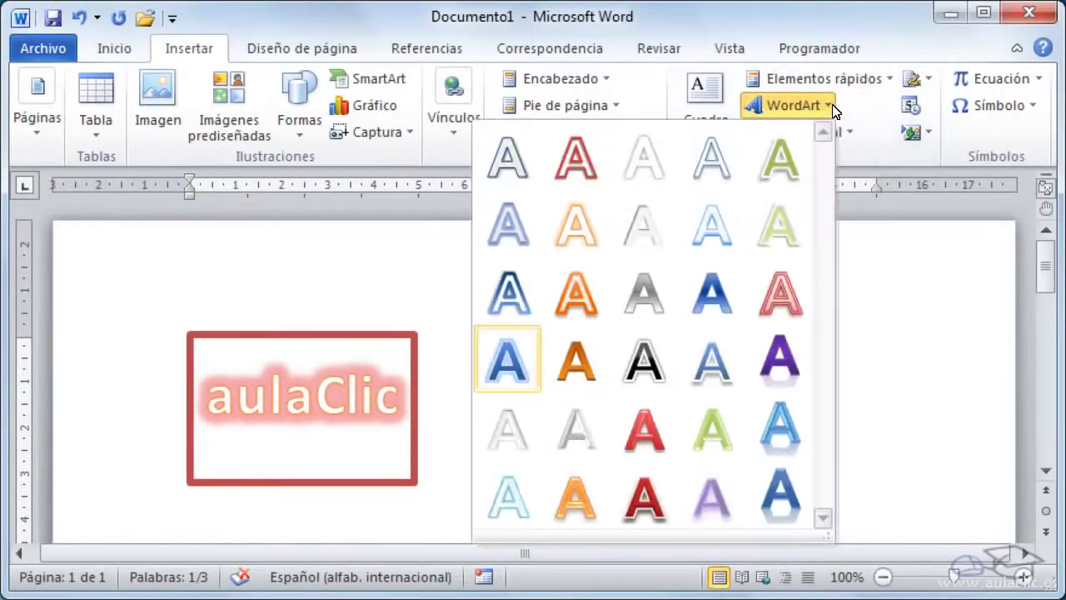
pyautogui.click(507, 366)
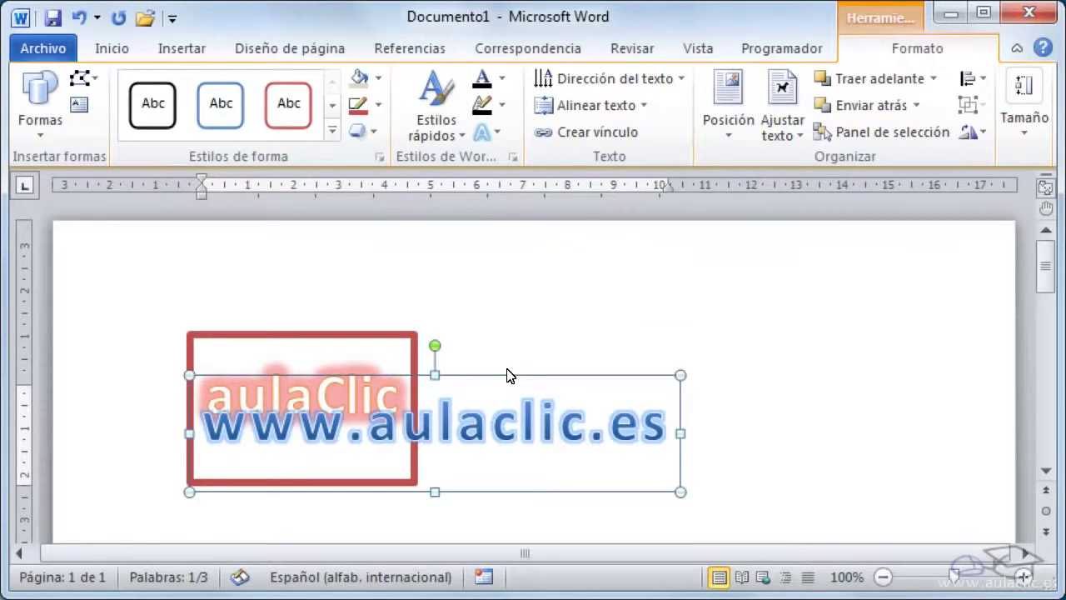
pyautogui.moveTo(466, 377); pyautogui.dragTo(720, 370)
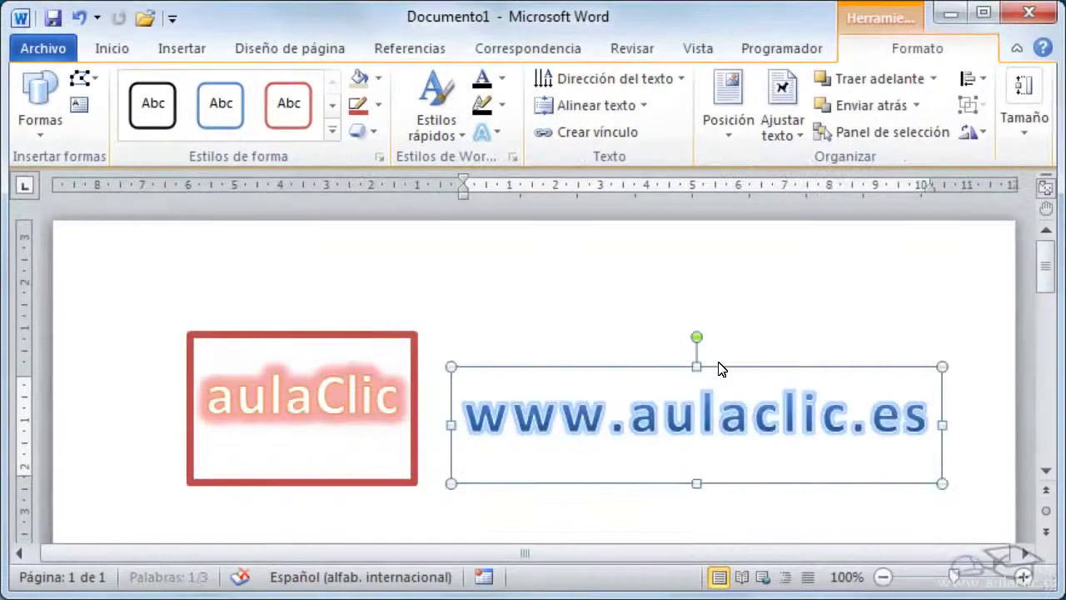
pyautogui.moveTo(696, 336); pyautogui.dragTo(730, 361)
pyautogui.click(732, 360)
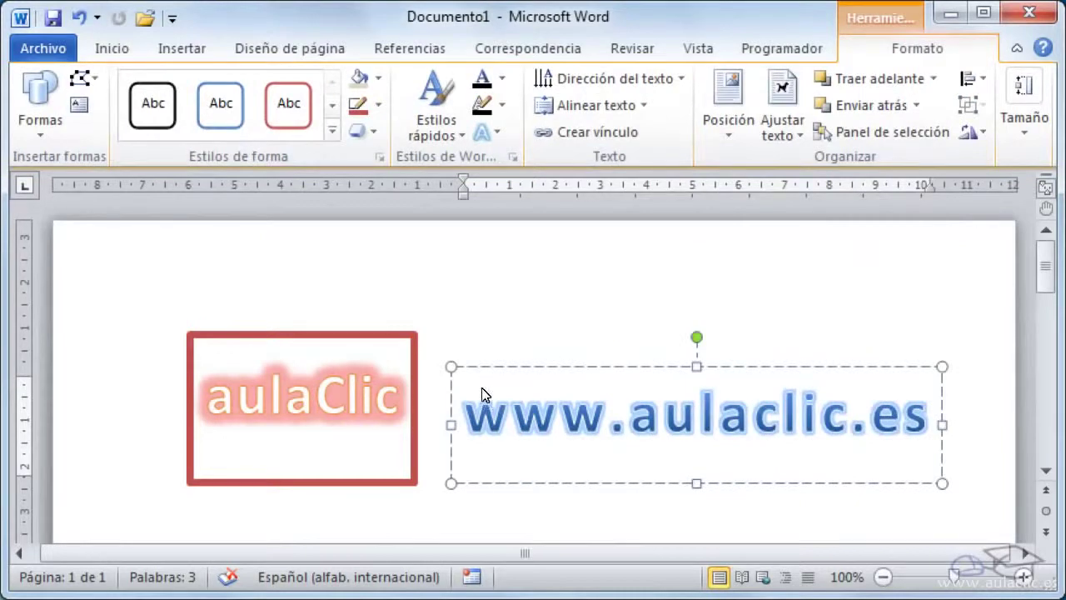
pyautogui.moveTo(473, 425); pyautogui.dragTo(931, 420)
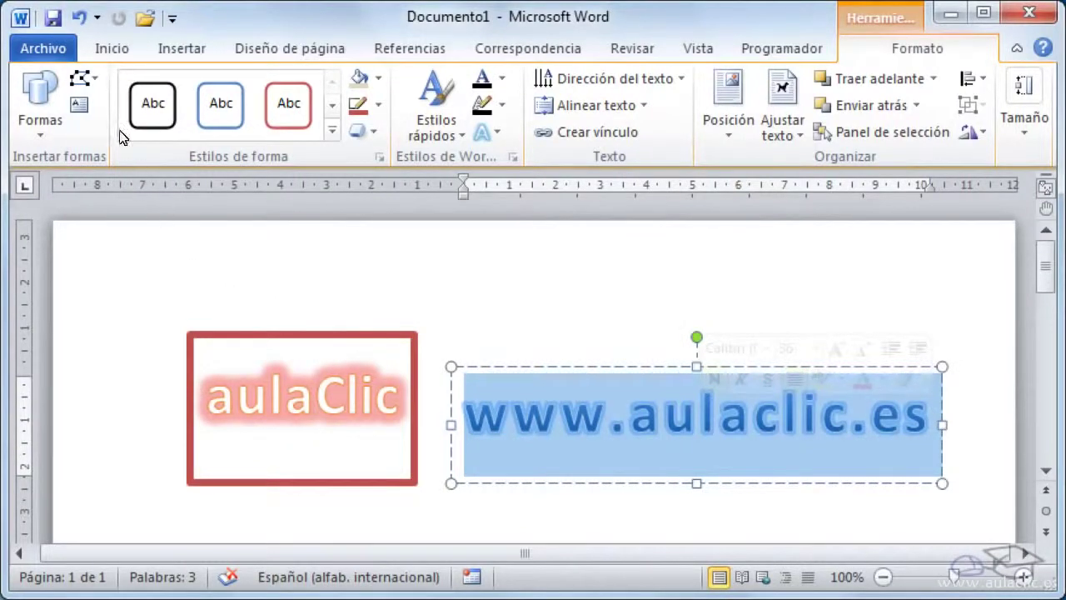
pyautogui.click(109, 50)
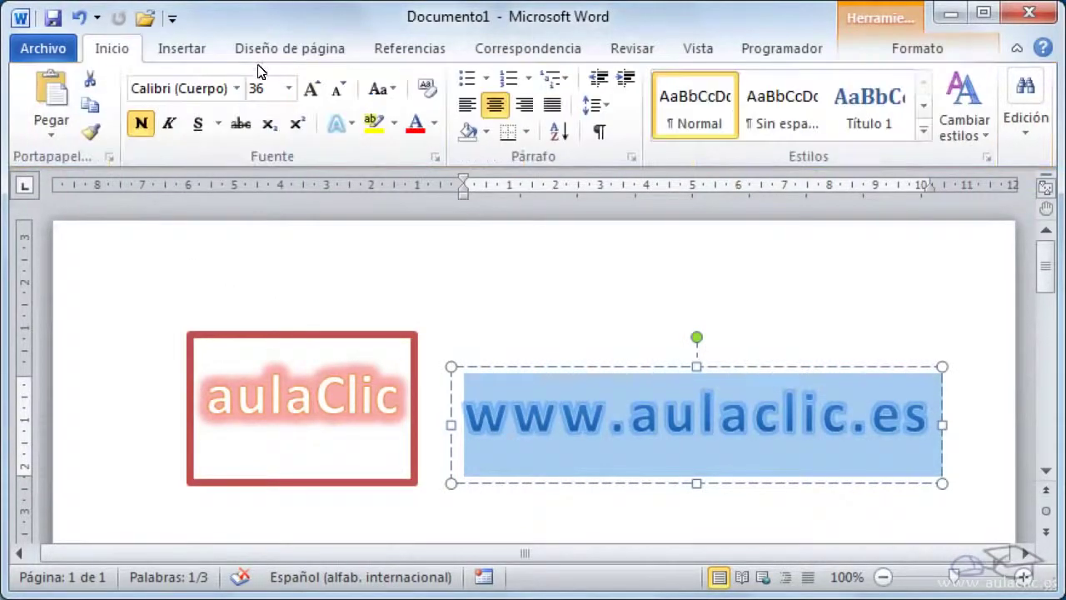
pyautogui.click(289, 89)
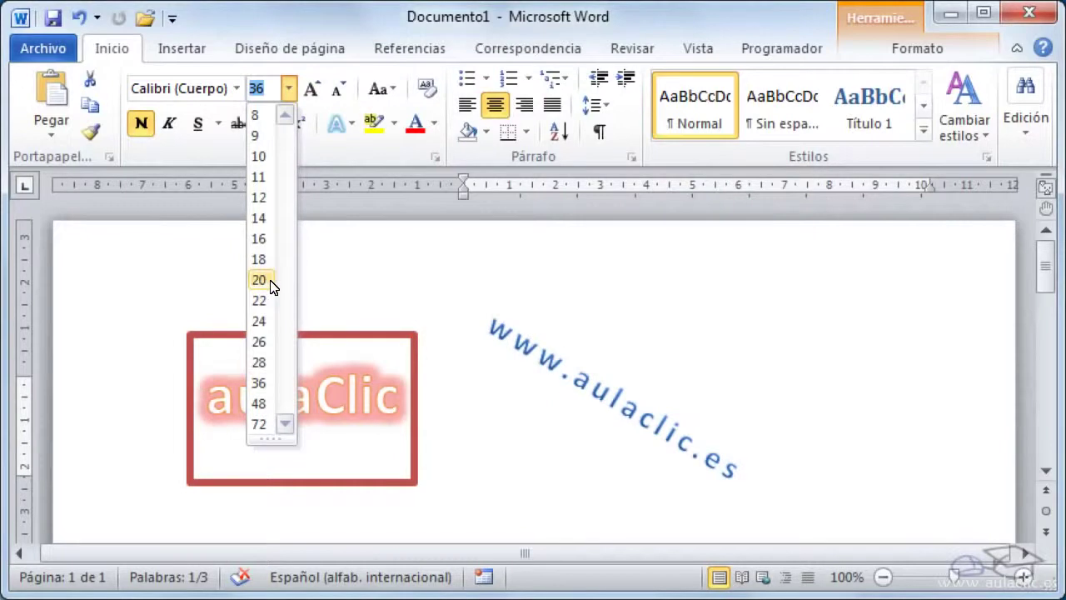
pyautogui.click(265, 220)
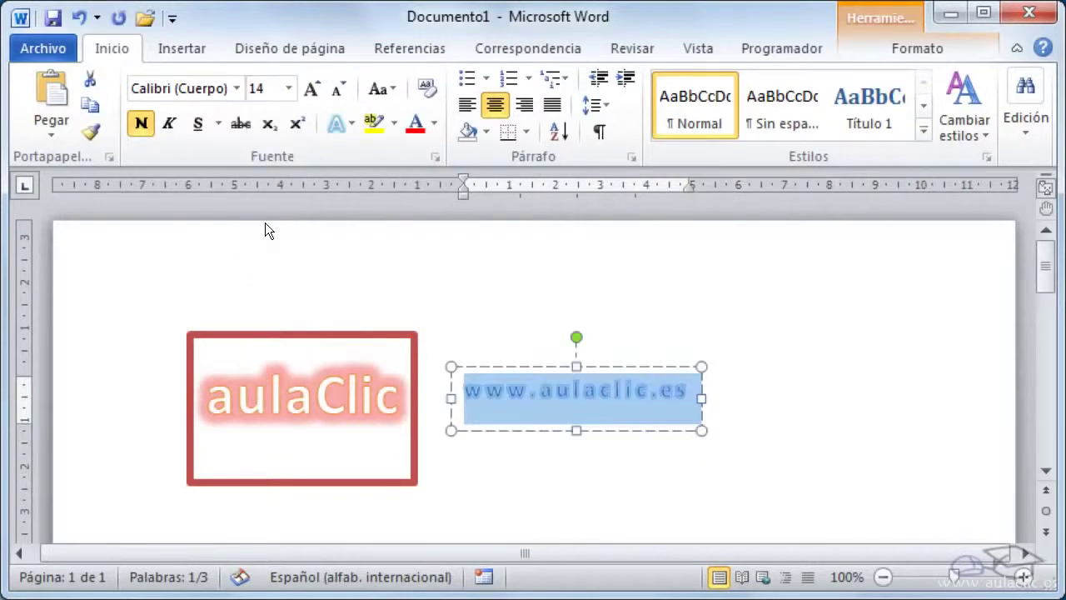
pyautogui.click(433, 261)
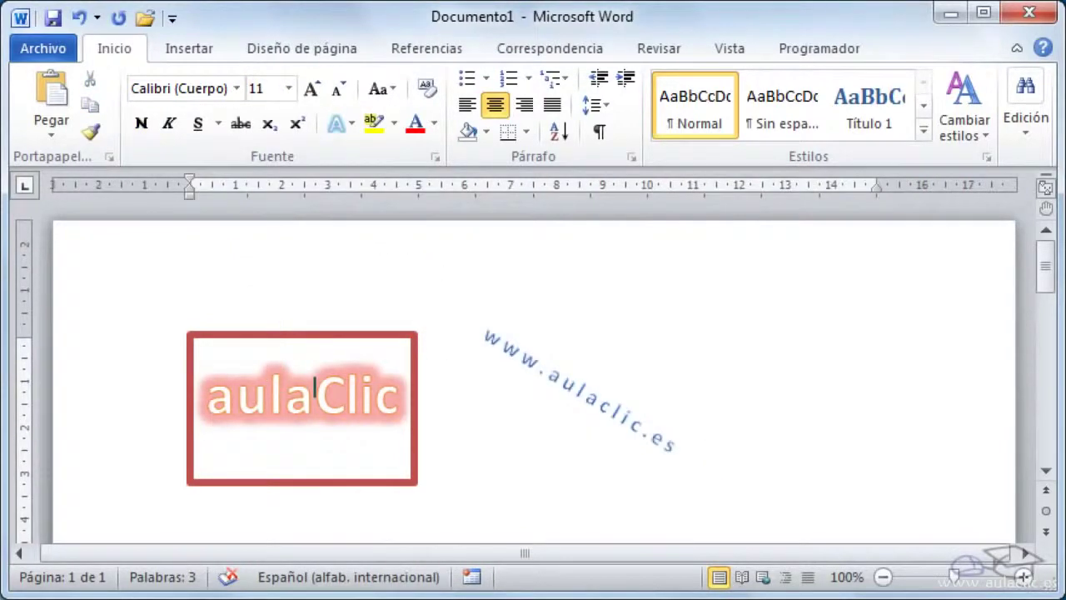